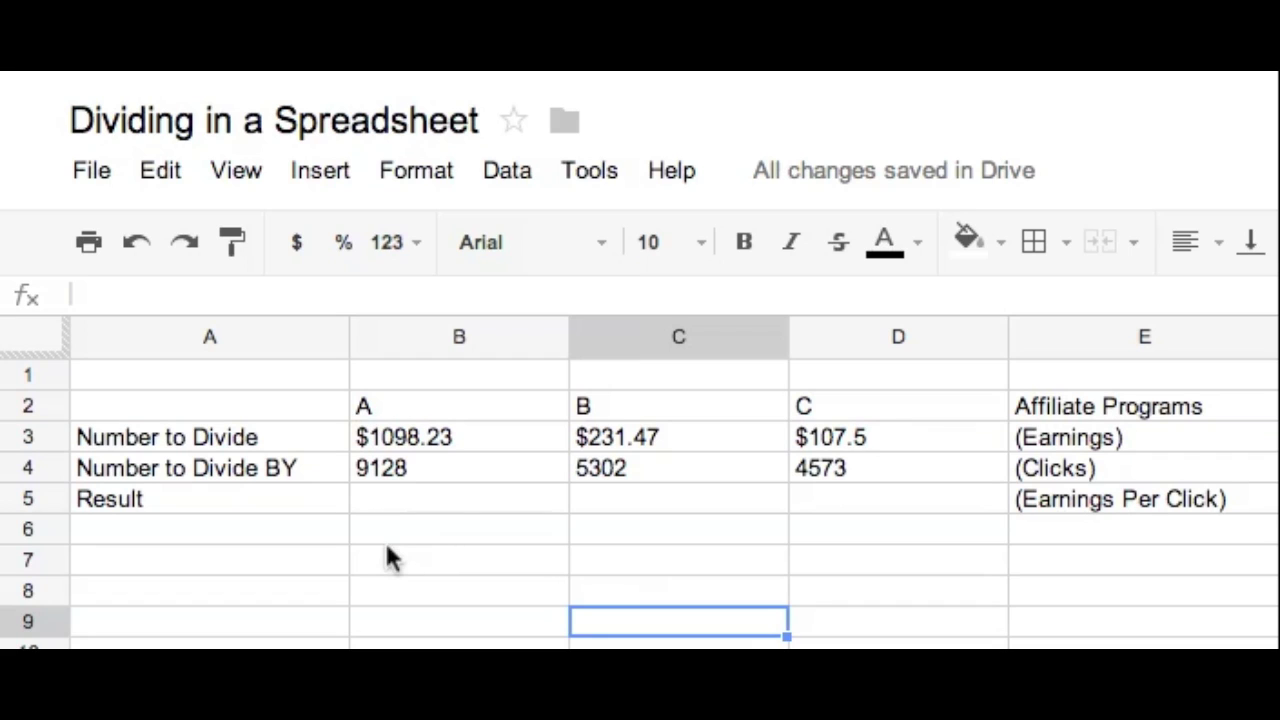
- Select cell B5 in the Result row for affiliate program A's earnings per click
click(404, 504)
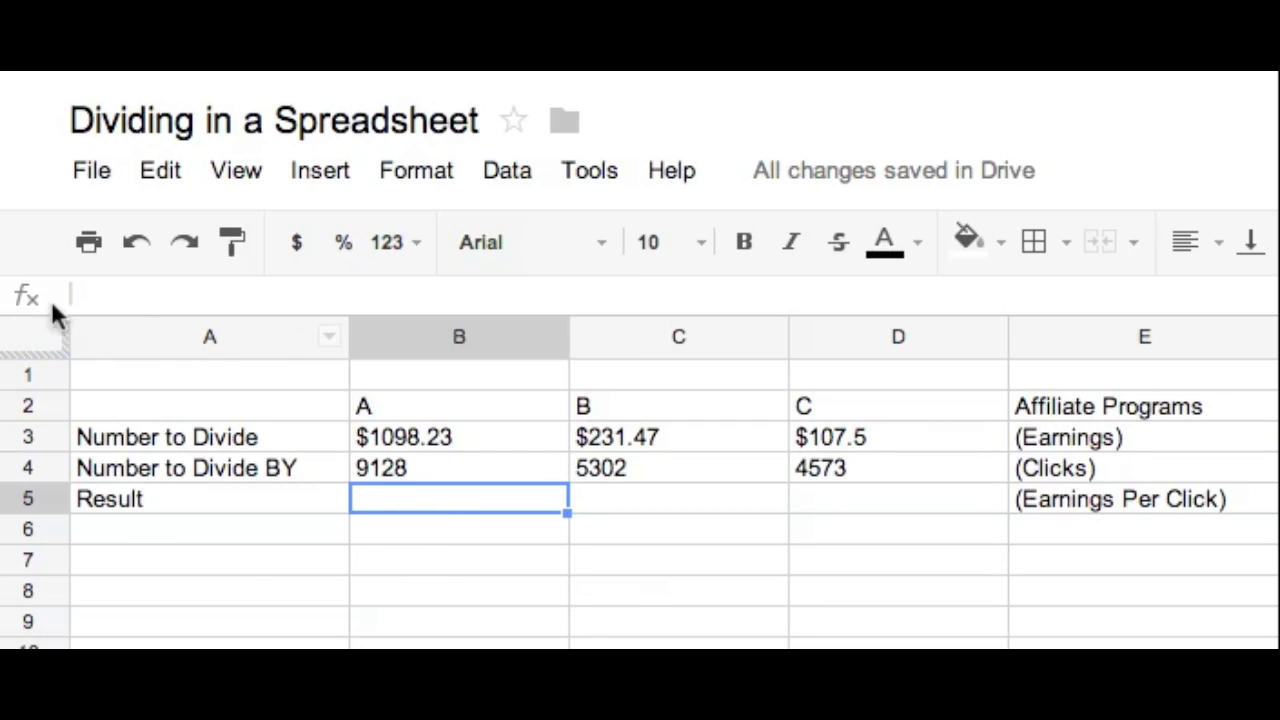
- Begin the formula =DIVIDE(B3, in B5, using program A's earnings as the dividend
click(112, 298)
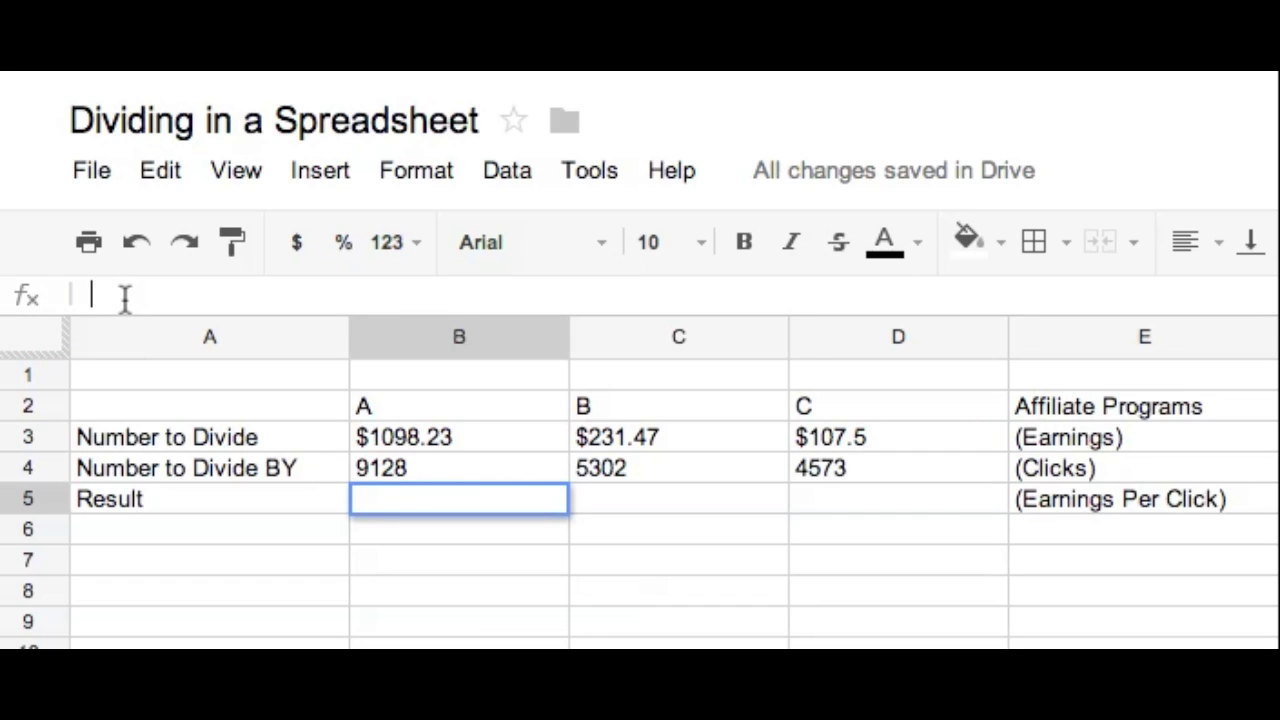
text(=)
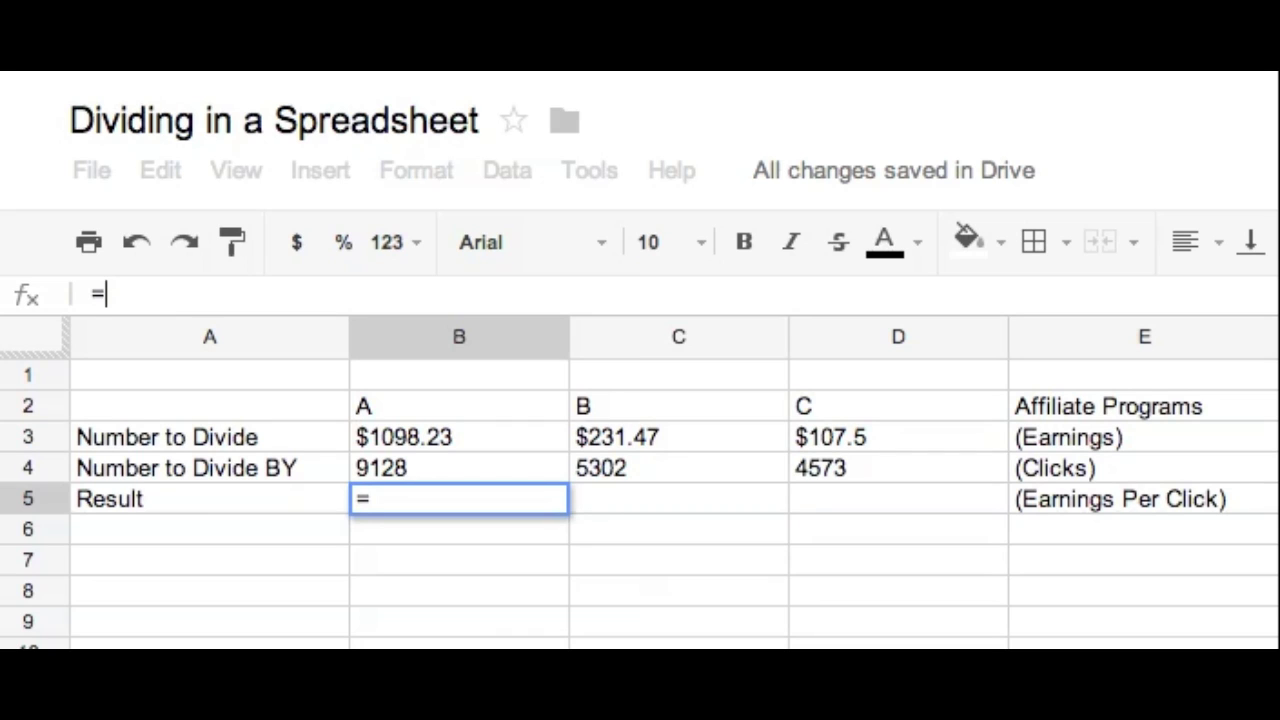
text(D)
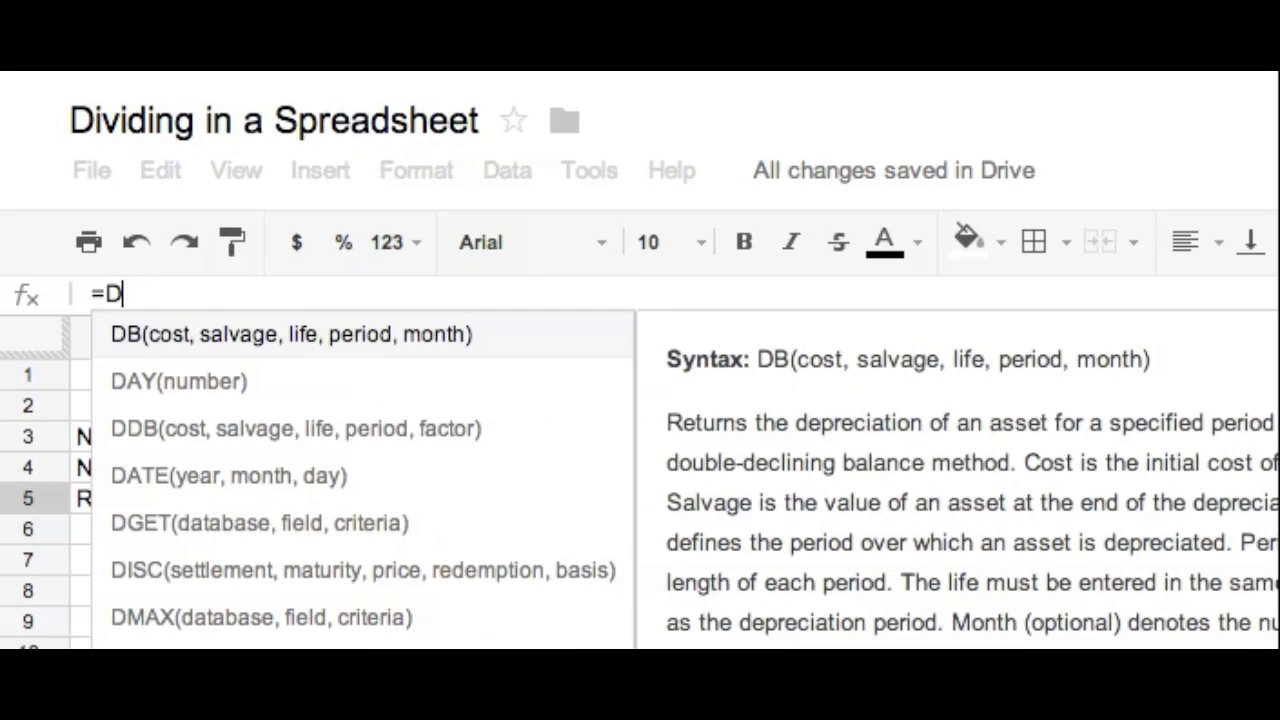
text(IVIDE)
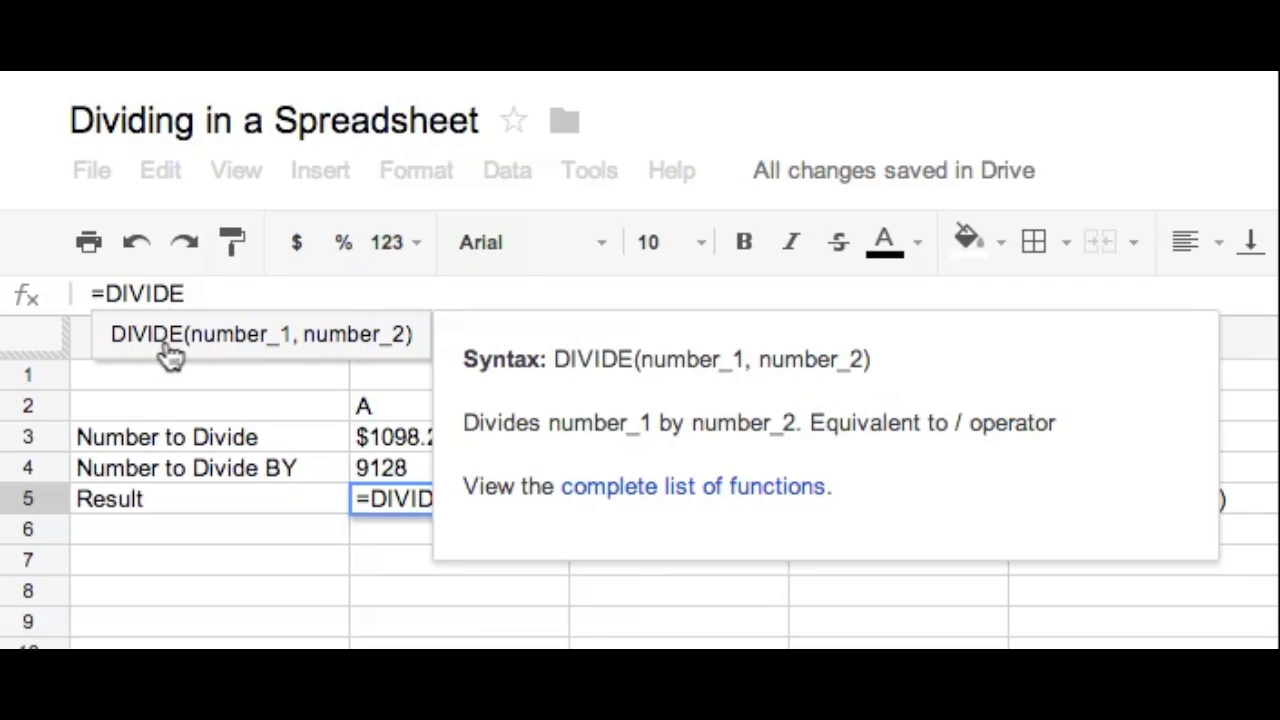
click(166, 347)
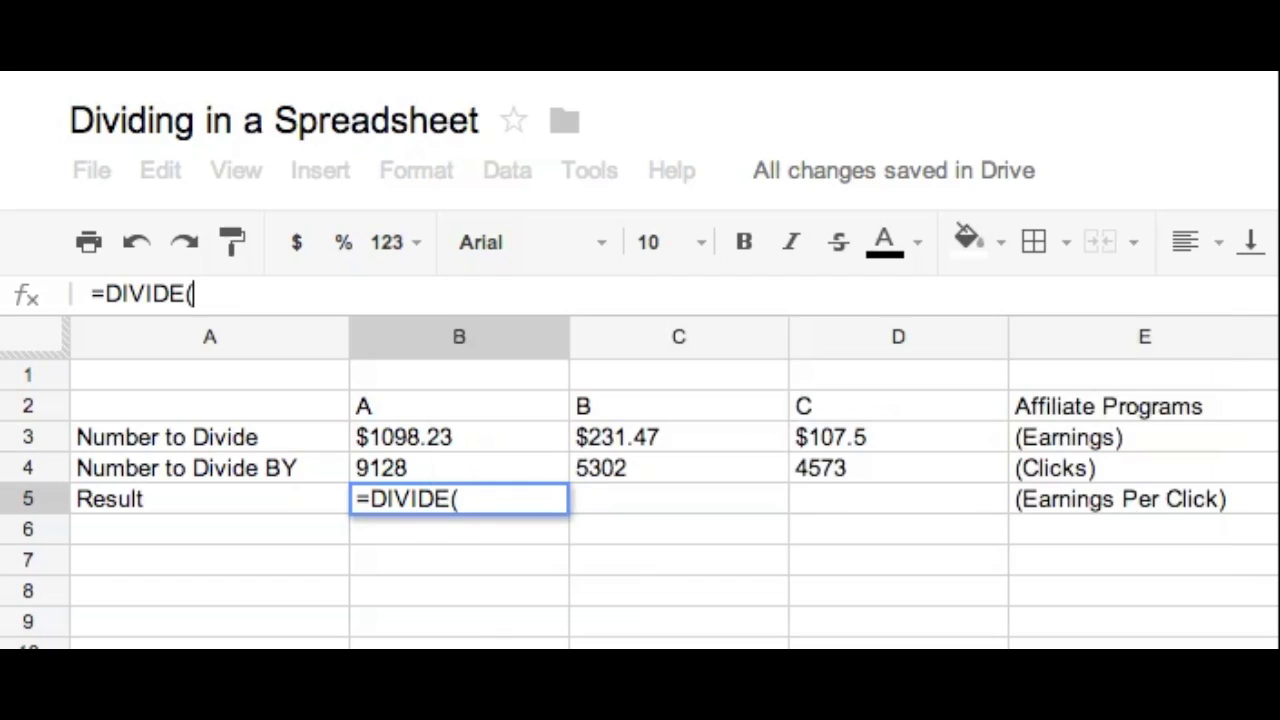
click(398, 436)
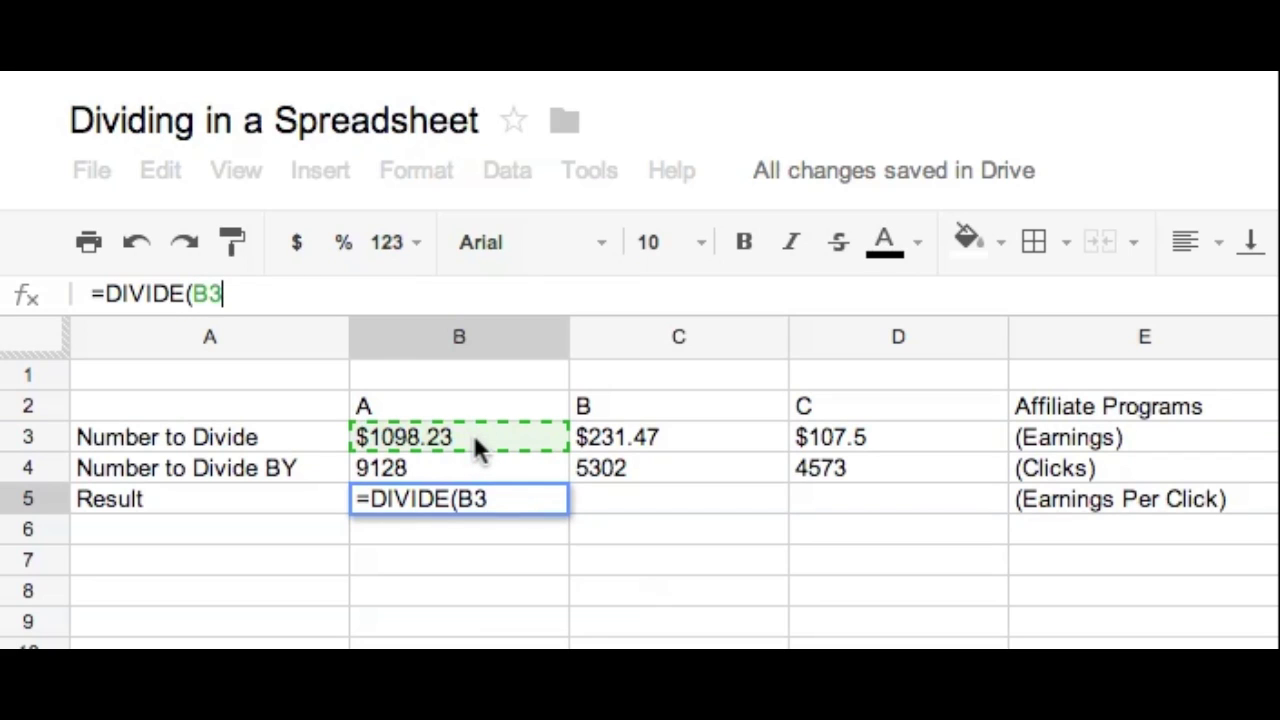
- Complete B5 as =DIVIDE(B3,B4), showing $0.12031441717791 earnings per click
text(,)
click(394, 467)
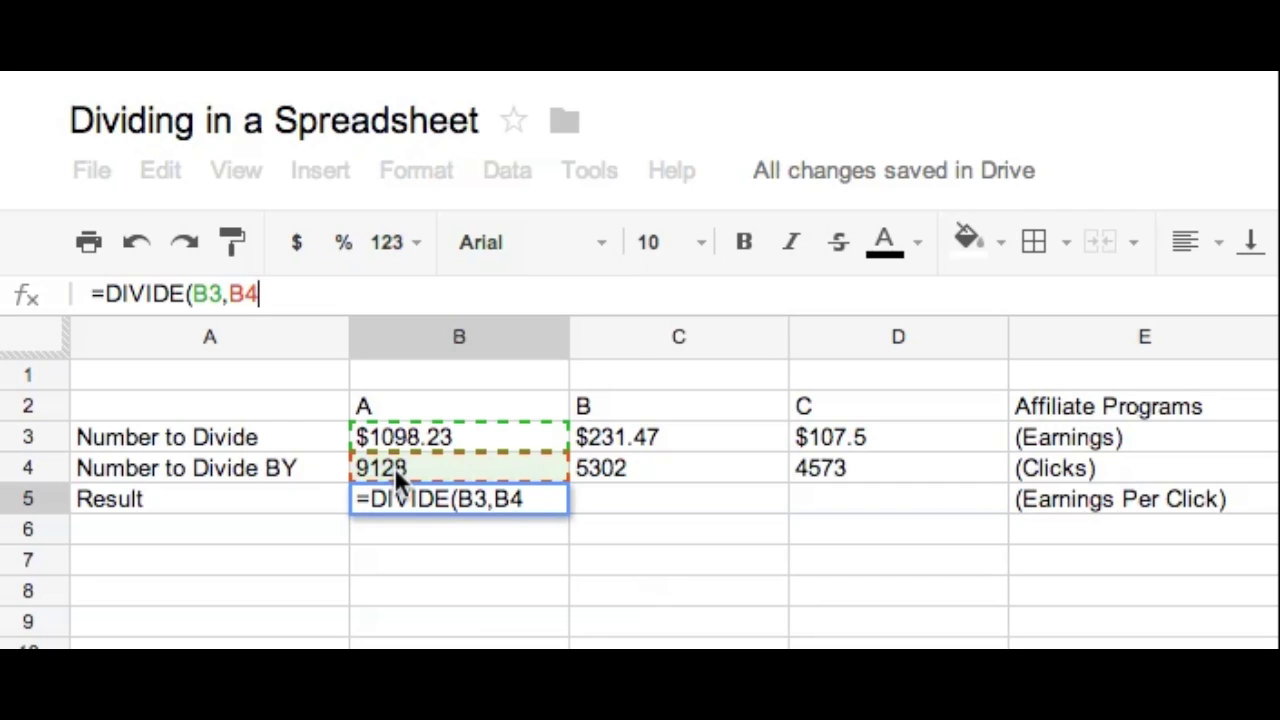
key(Return)
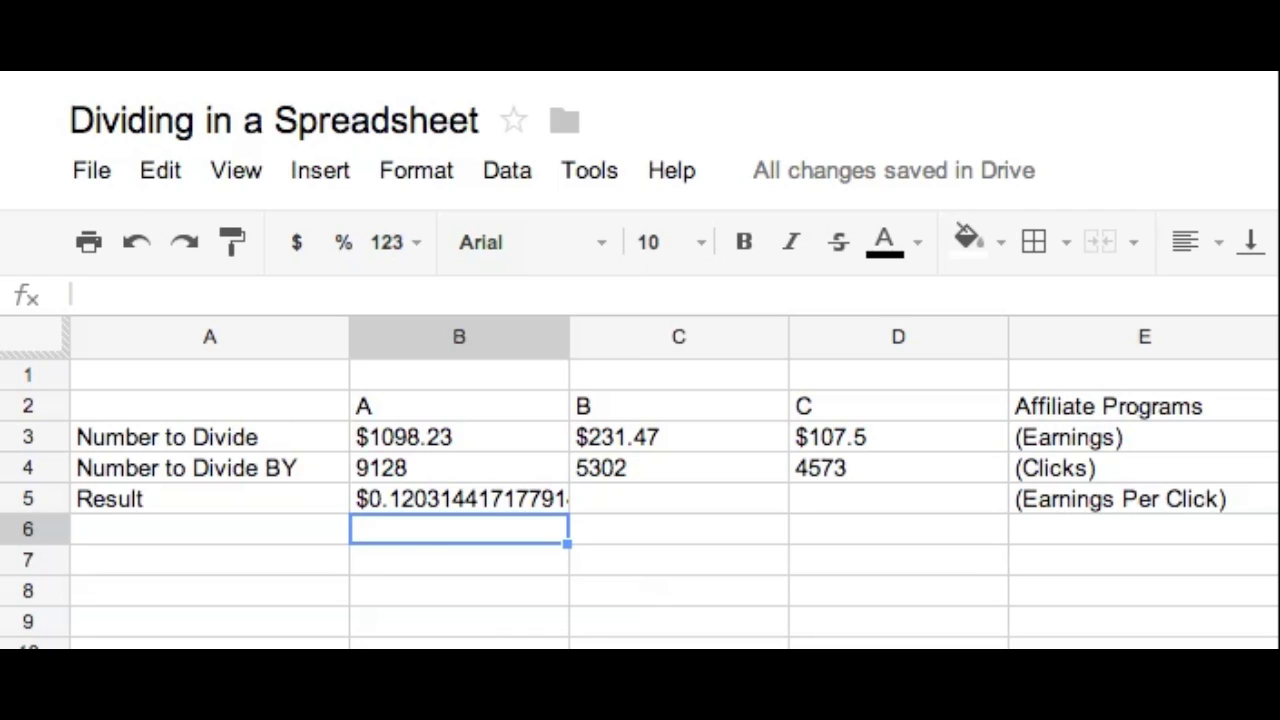
- In cell C5, begin the formula =DIVIDE(C3, with program B's earnings as the dividend
click(643, 493)
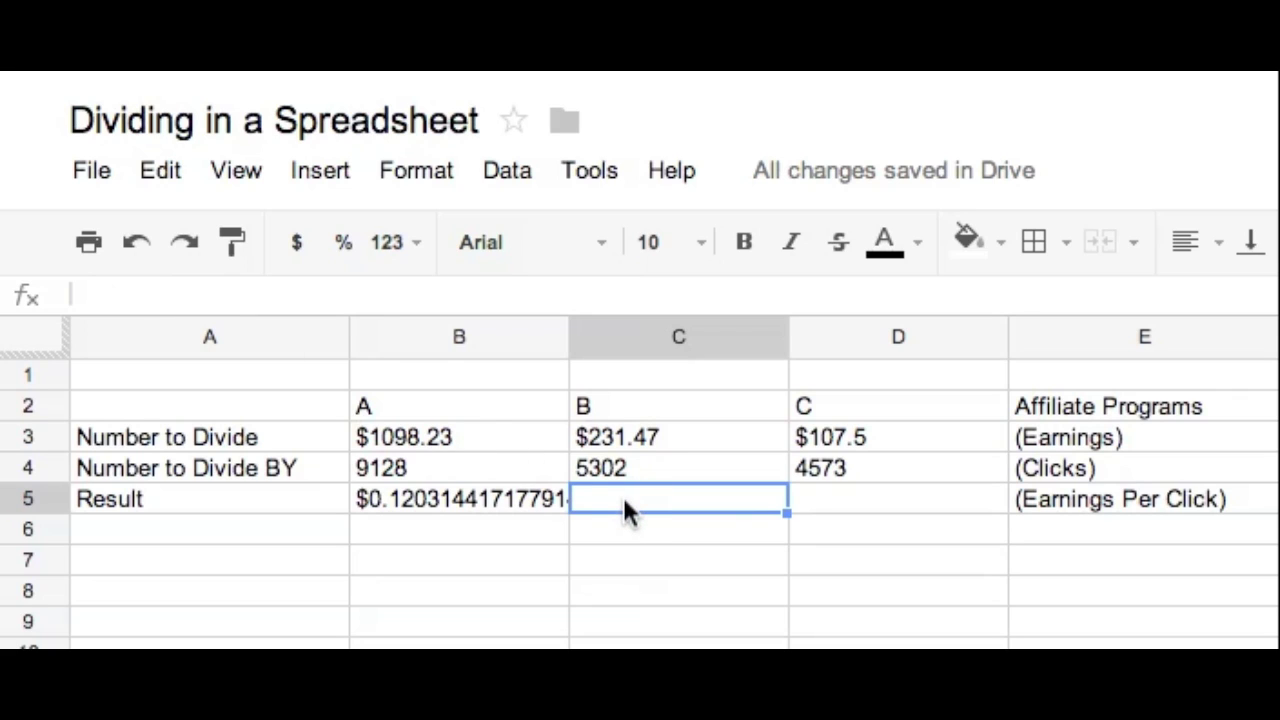
click(150, 296)
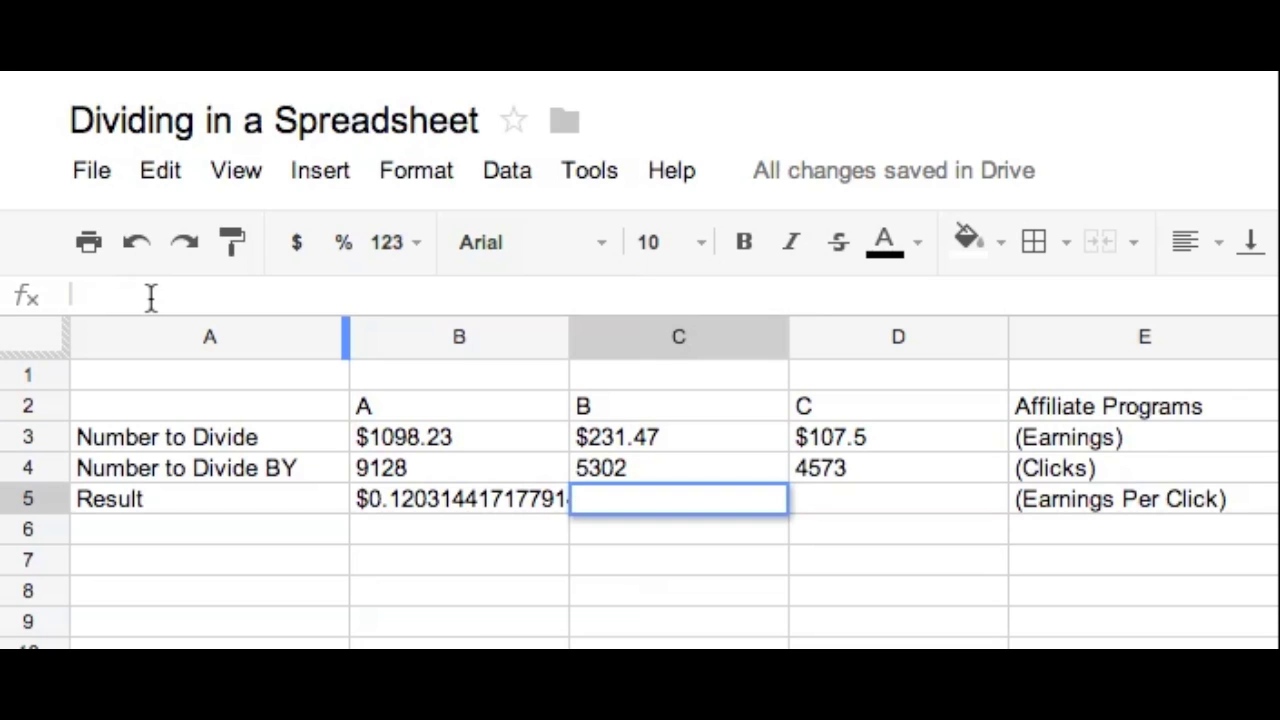
text(=DIVI)
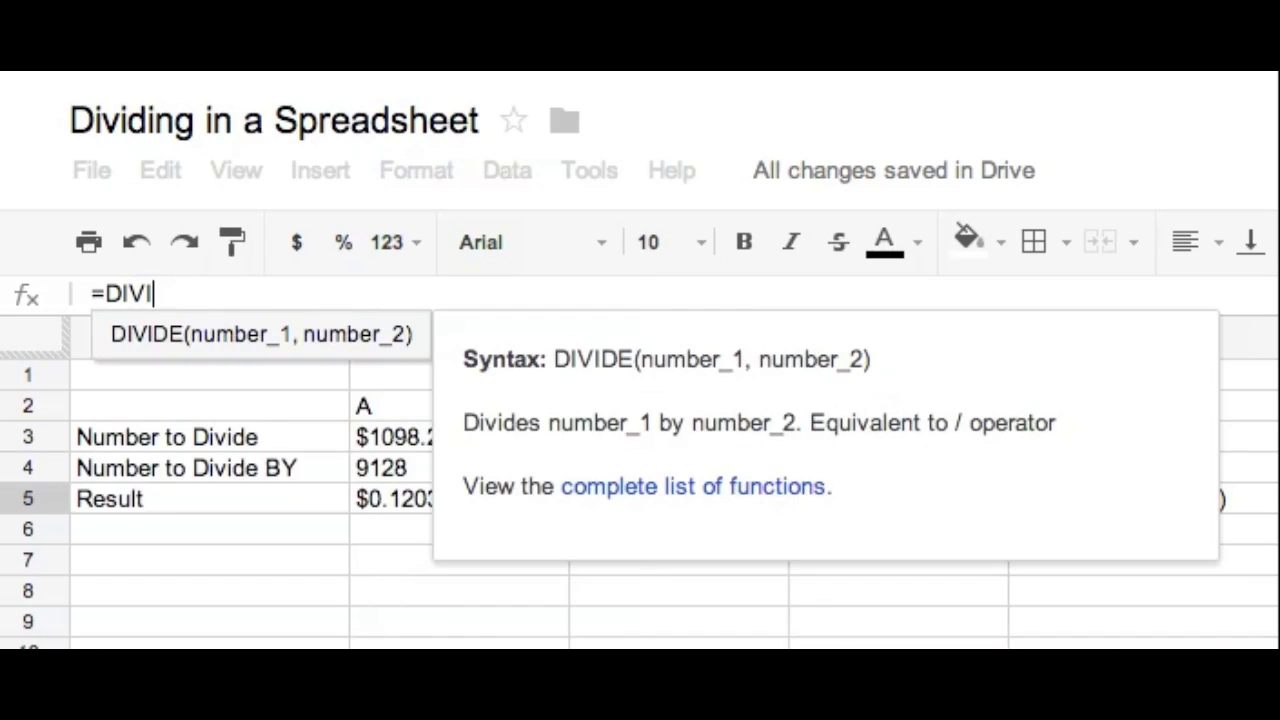
text(D)
click(195, 345)
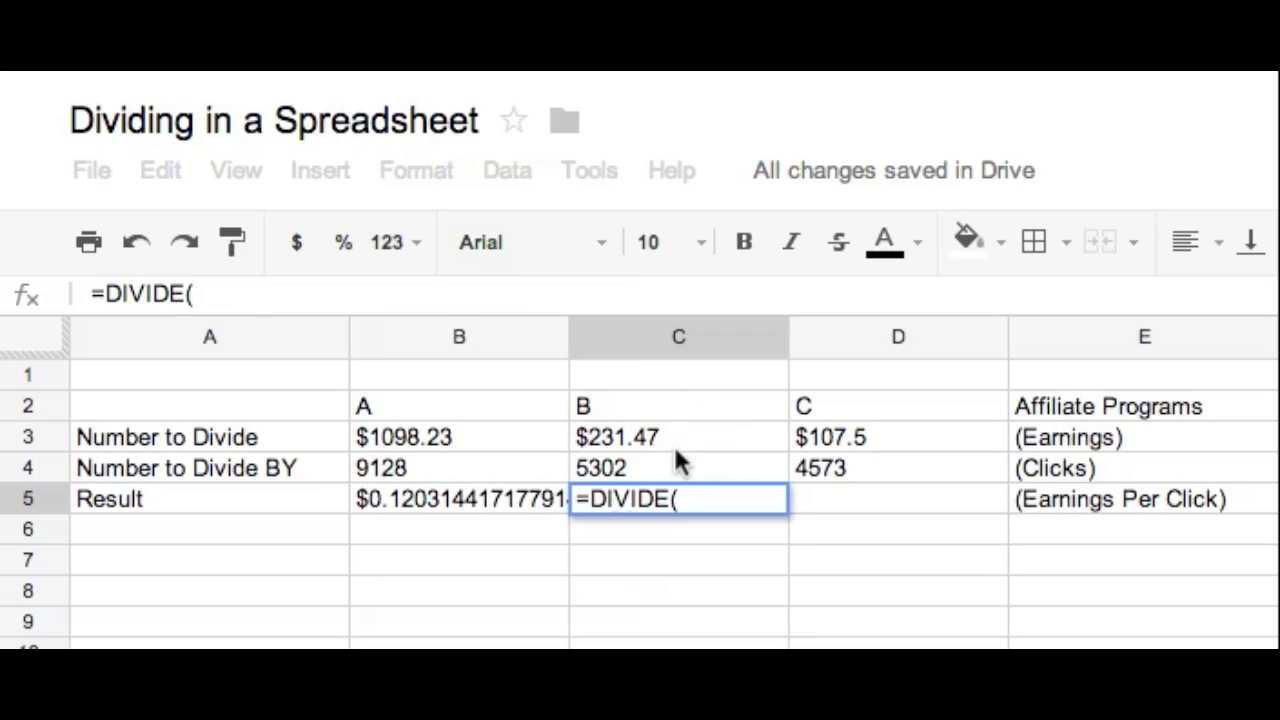
click(625, 440)
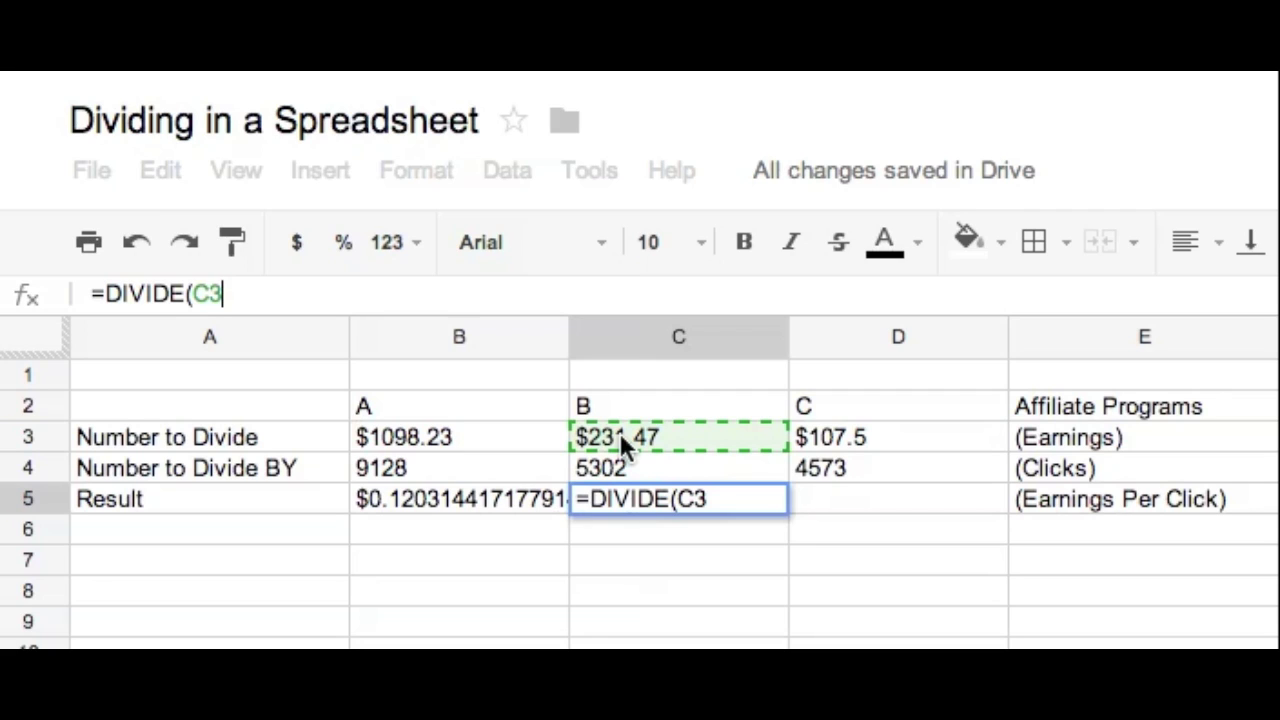
- Complete C5 as =DIVIDE(C3,C4), giving $0.04365711052433, and move to cell D5
text(,)
click(625, 469)
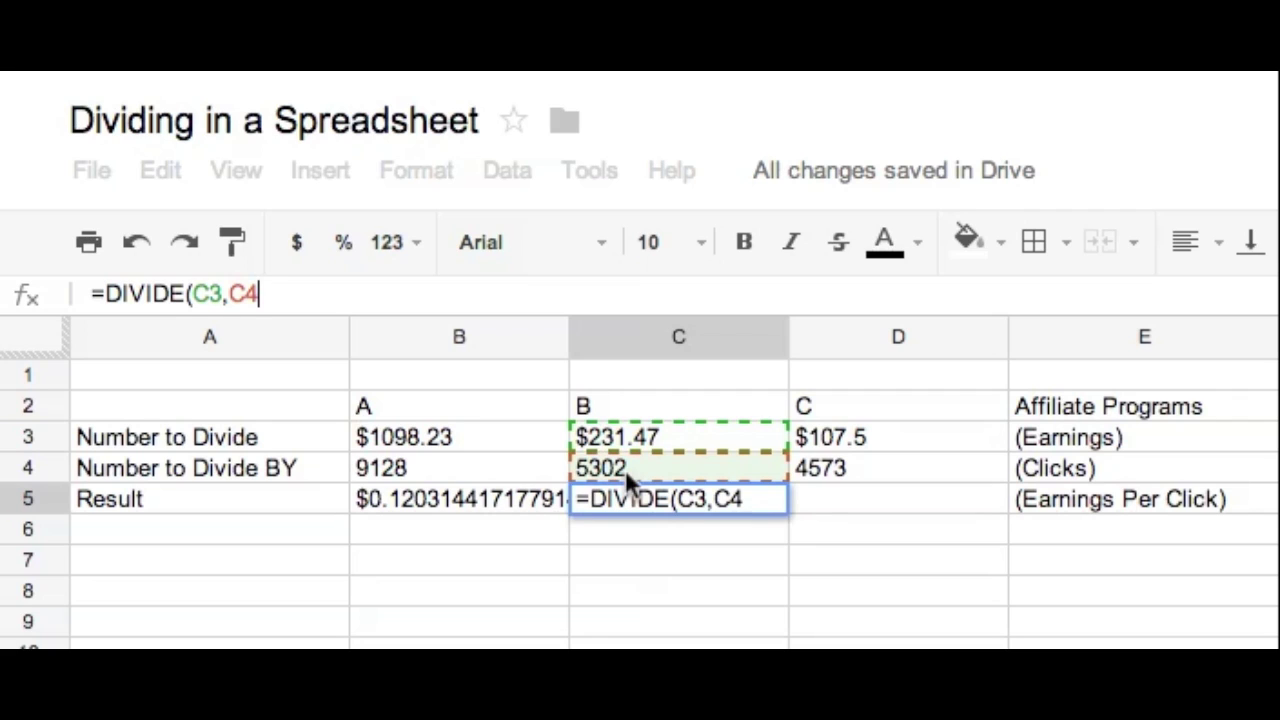
key(Return)
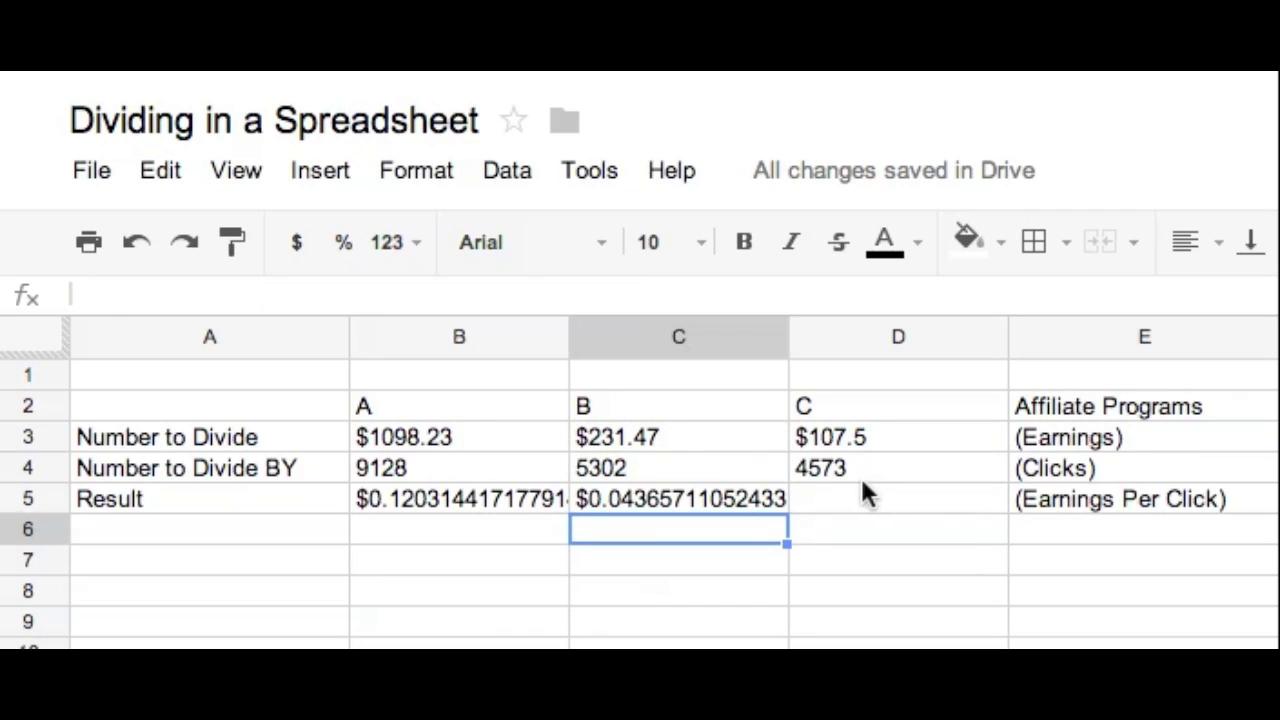
click(824, 498)
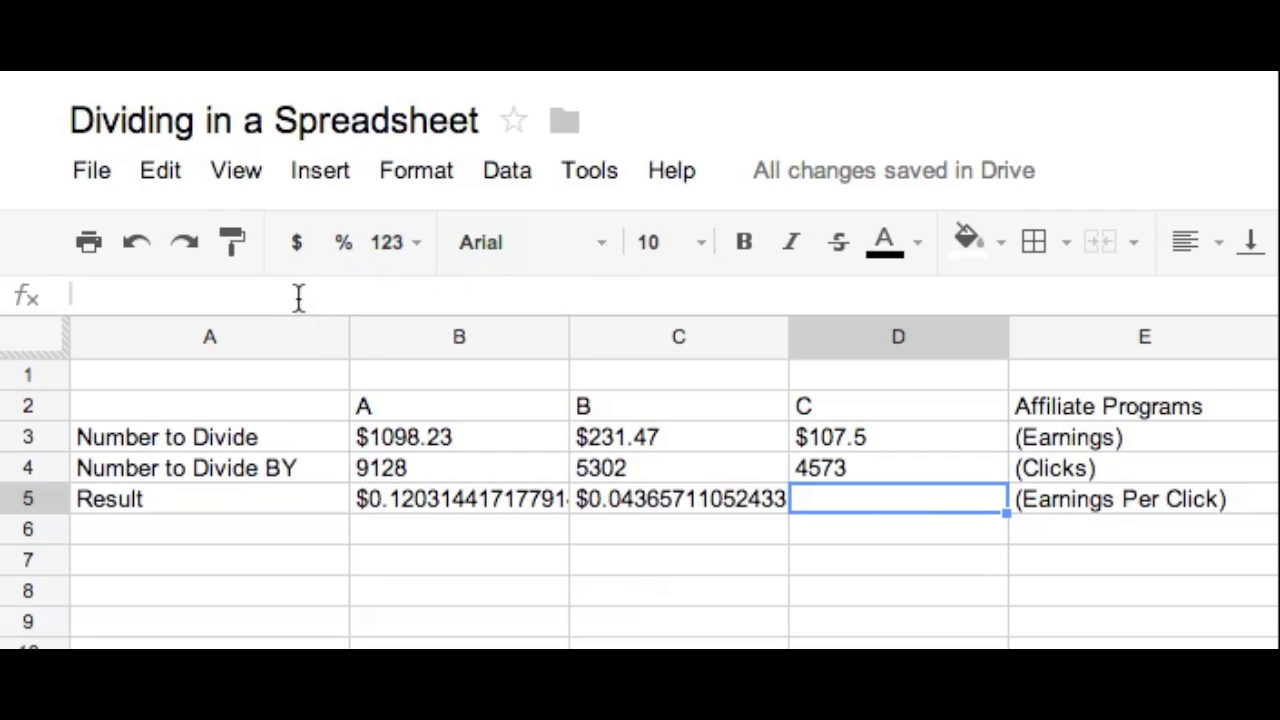
- Begin the formula =DIVIDE(D3, directly in cell D5 with program C's earnings as the dividend
click(265, 296)
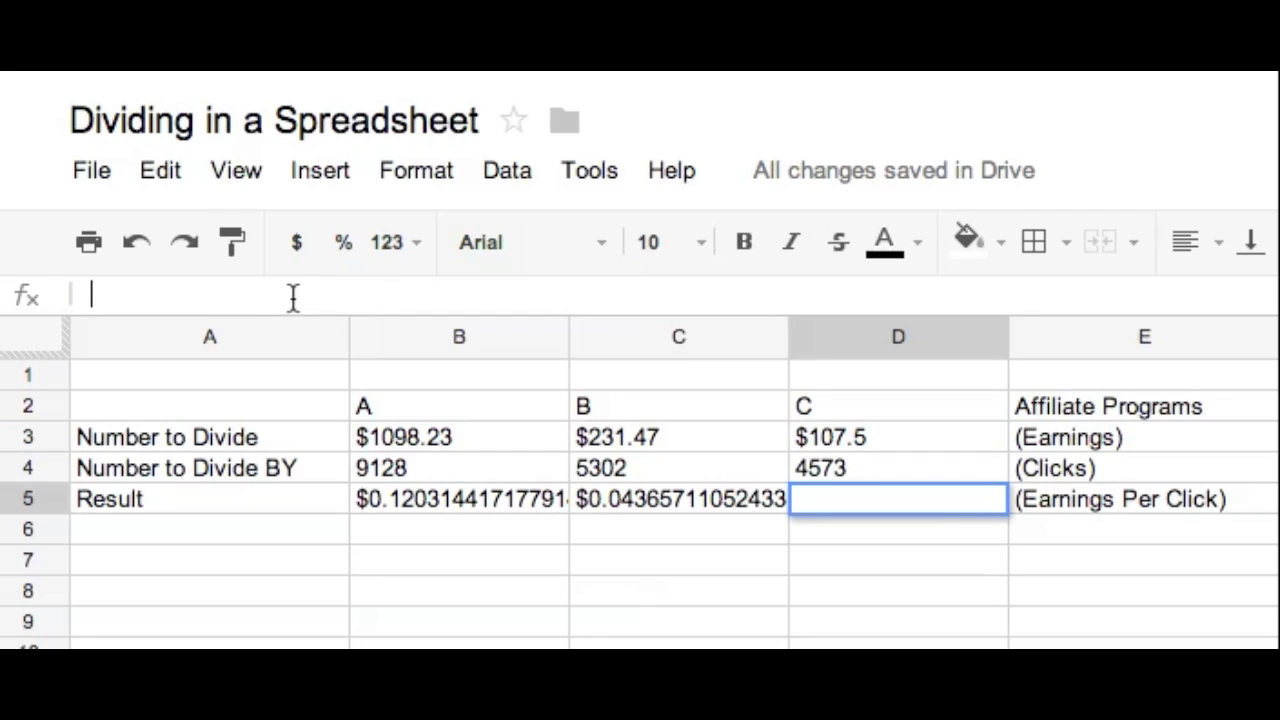
click(843, 519)
click(846, 508)
double_click(867, 505)
text(=DIVI)
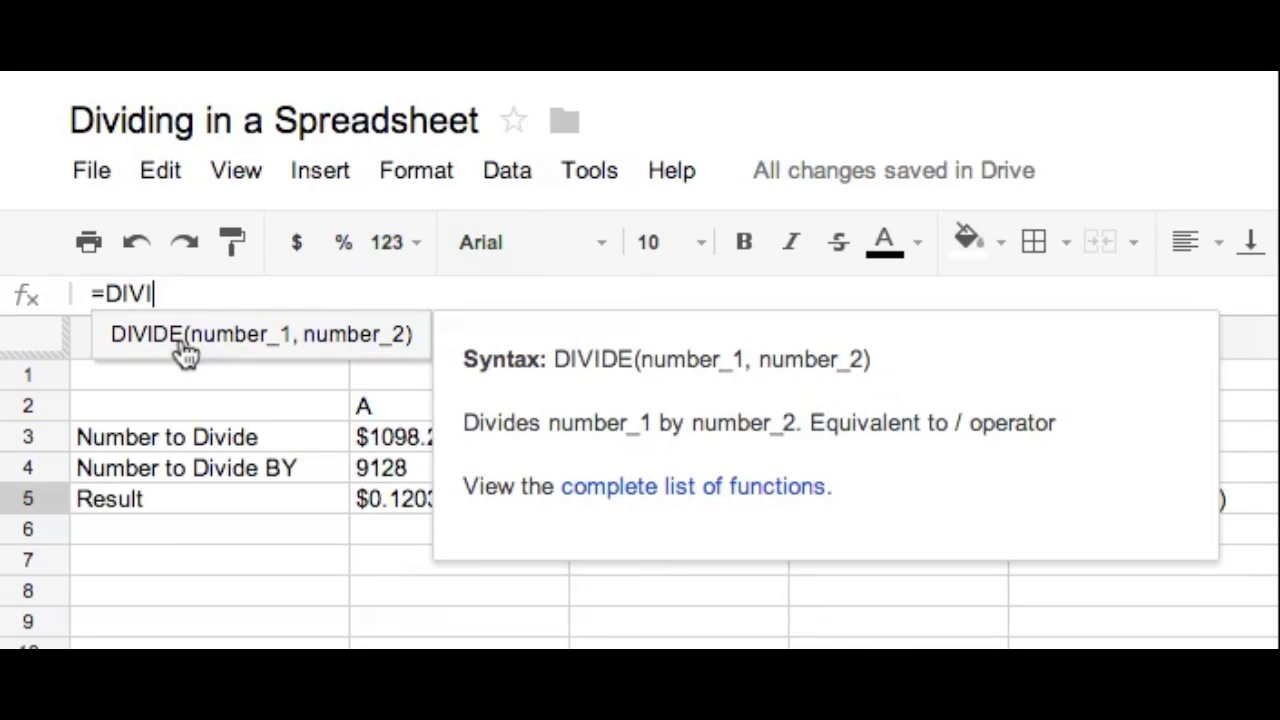
click(185, 336)
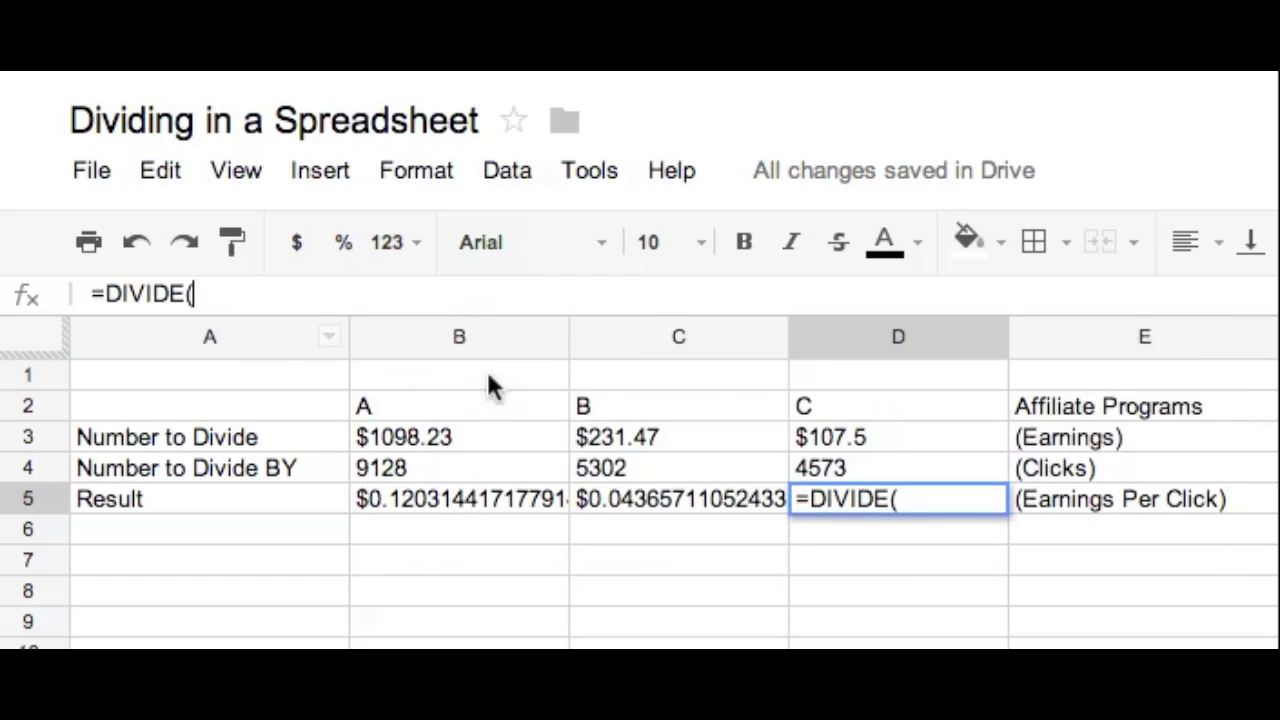
click(854, 442)
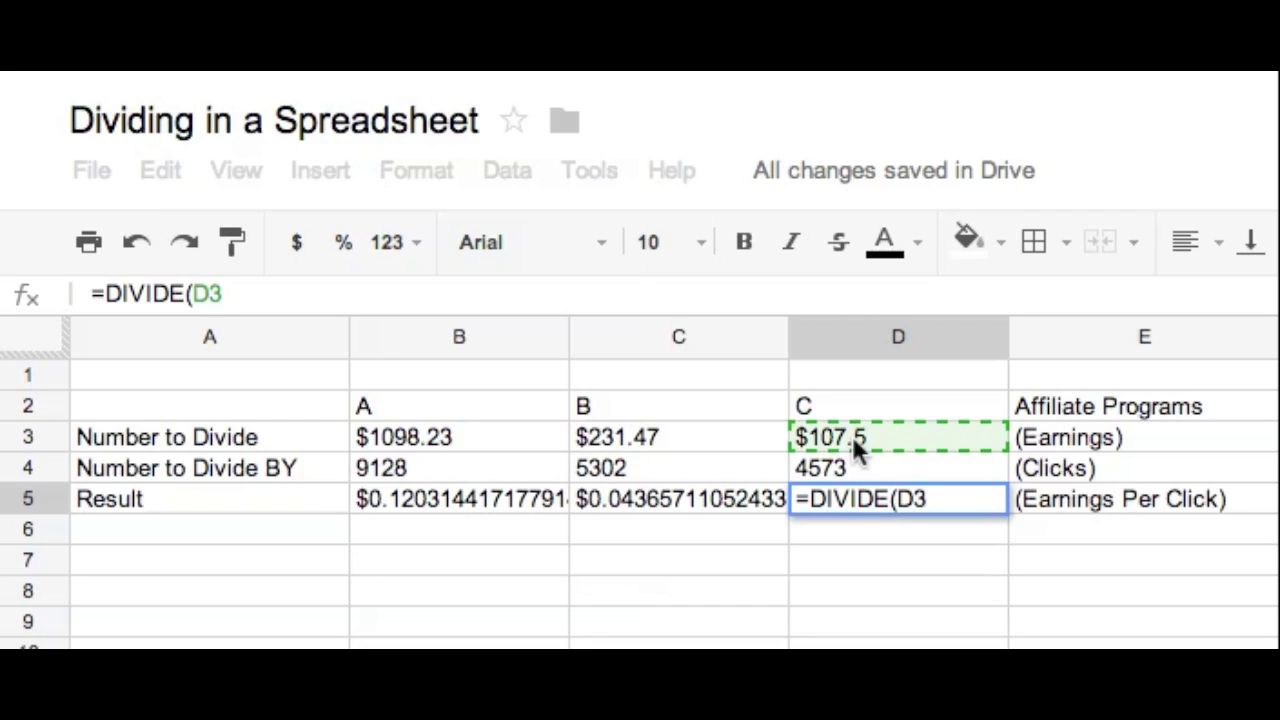
- Complete D5 as =DIVIDE(D3,D4), showing $0.02350754428165 earnings per click
text(,)
click(855, 472)
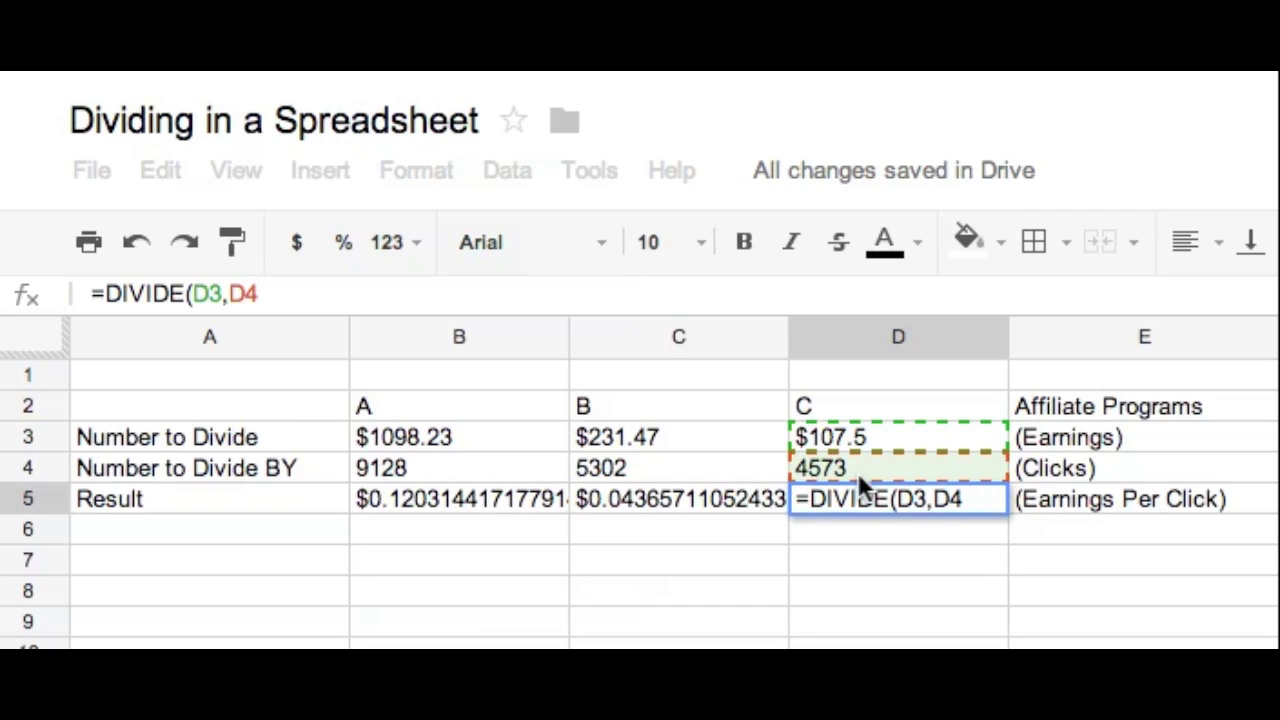
key(Return)
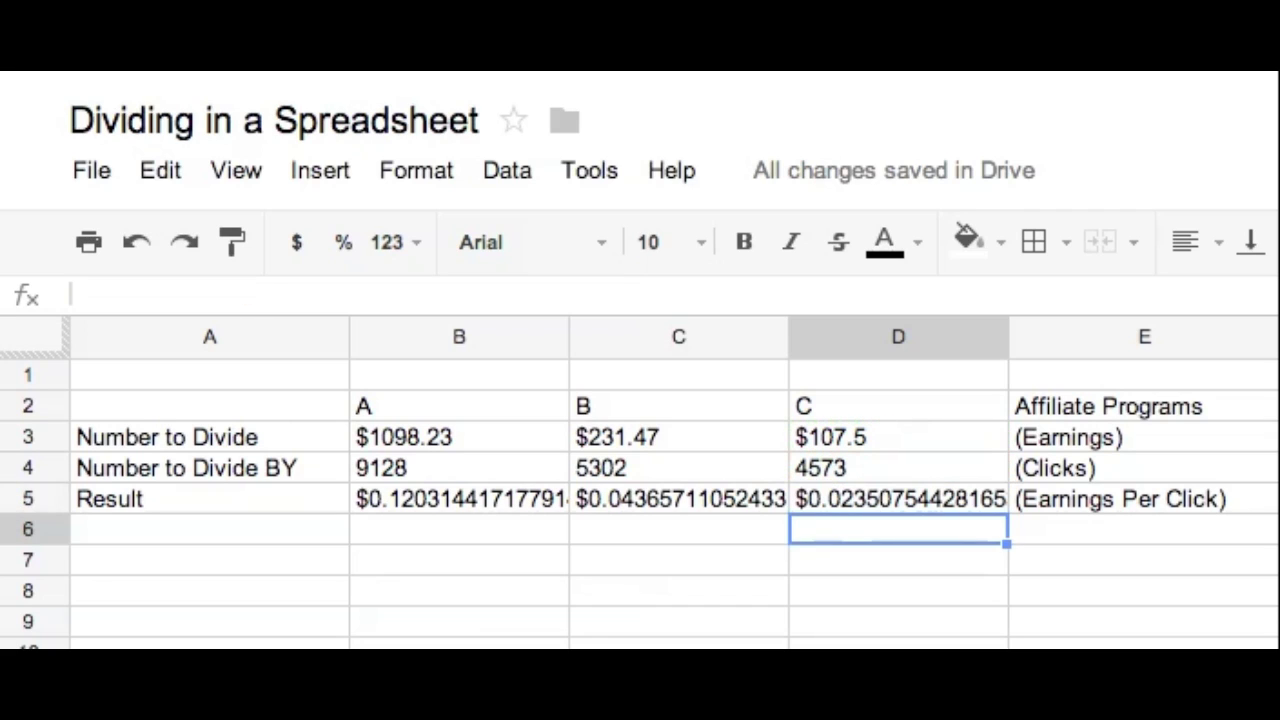